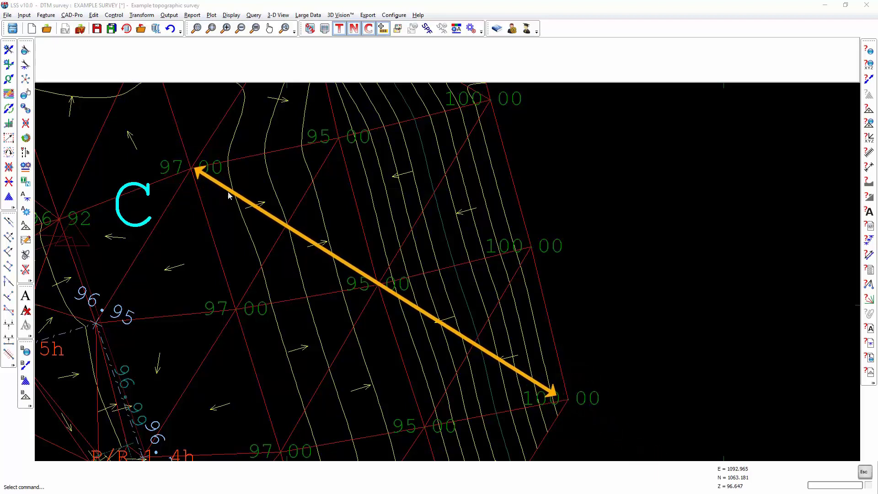
# Query the terrain section snapped from the 97.00 point to the 100.00 point to reveal its dip
pyautogui.click(868, 182)
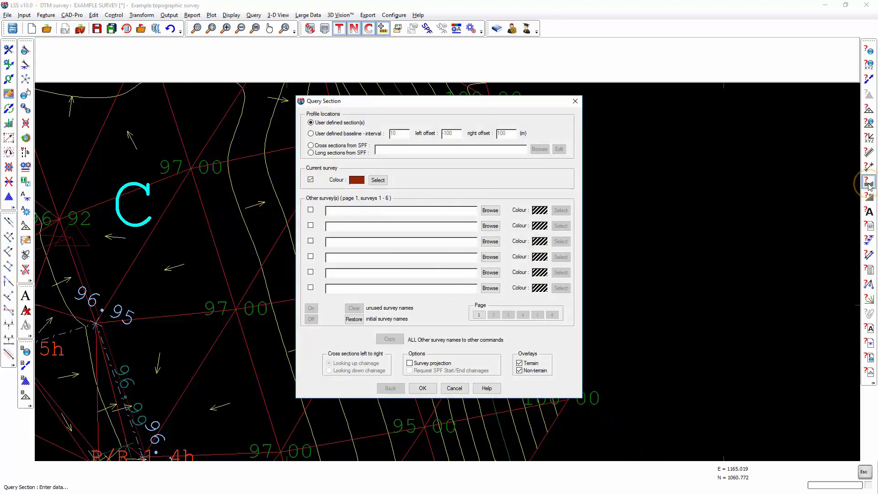
pyautogui.click(422, 389)
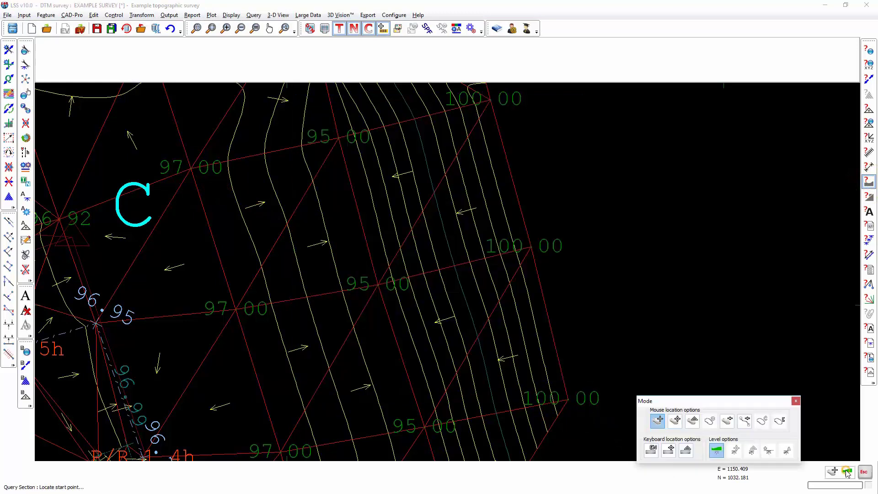
pyautogui.click(673, 421)
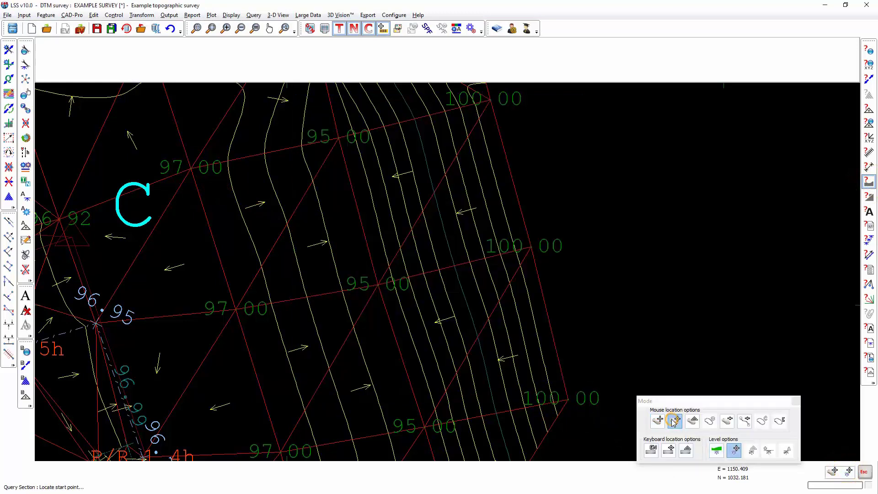
pyautogui.click(203, 167)
pyautogui.click(567, 401)
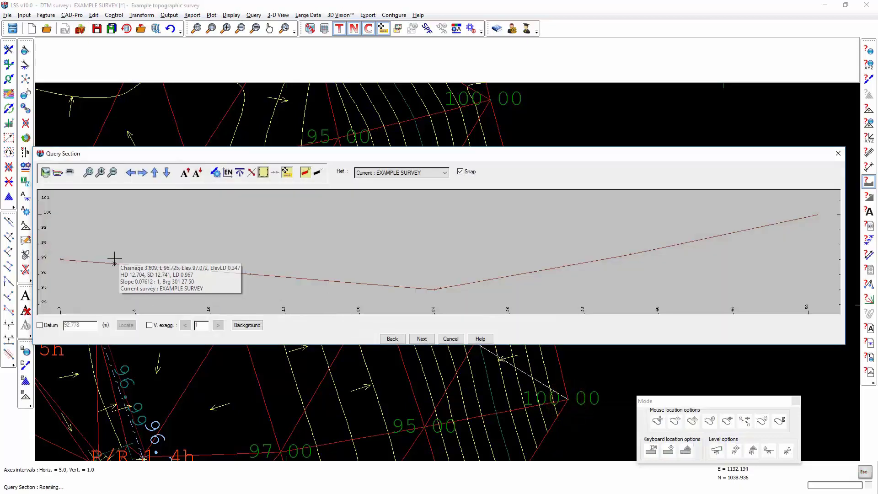
pyautogui.click(467, 285)
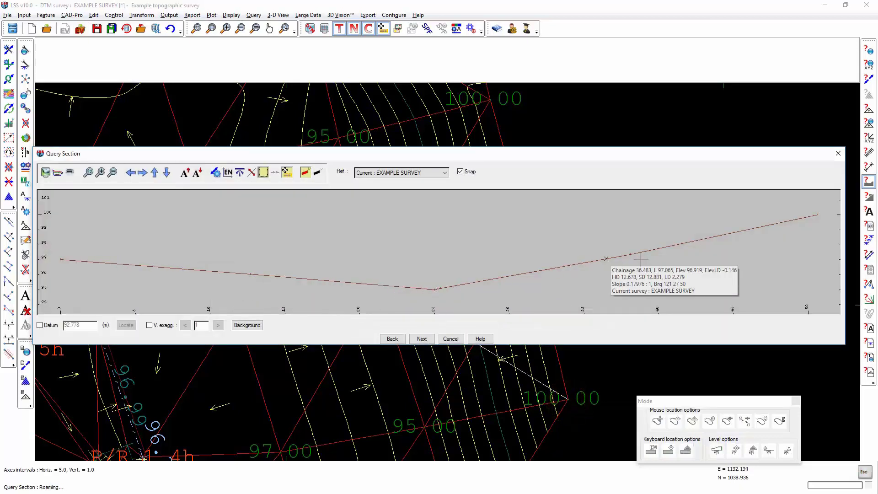
# Add a Building Line (code B) link from point 322 to point 334
pyautogui.click(450, 339)
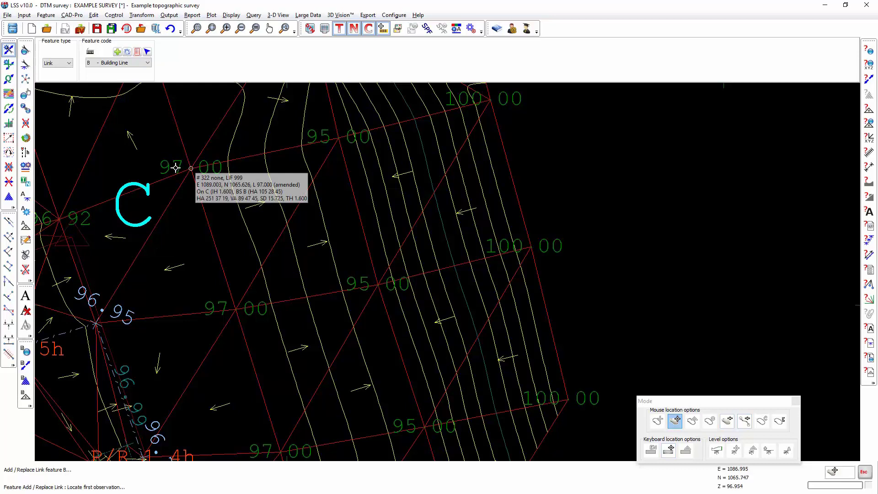
pyautogui.click(191, 168)
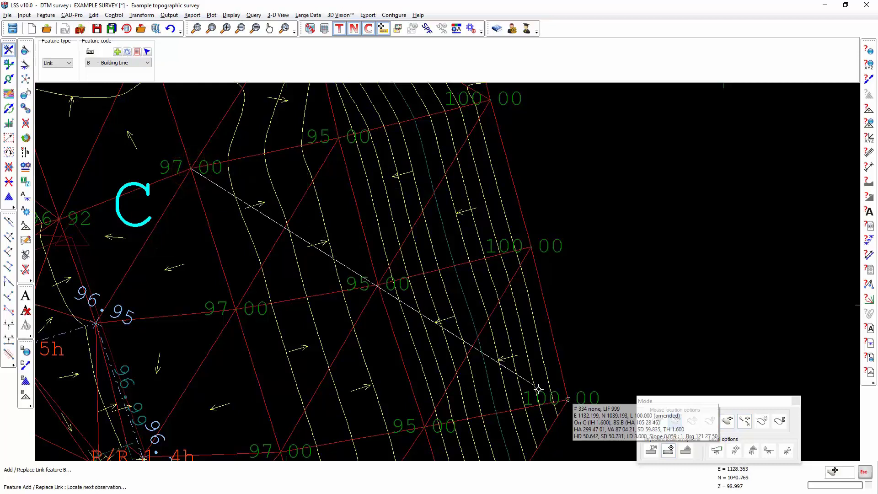
pyautogui.click(566, 400)
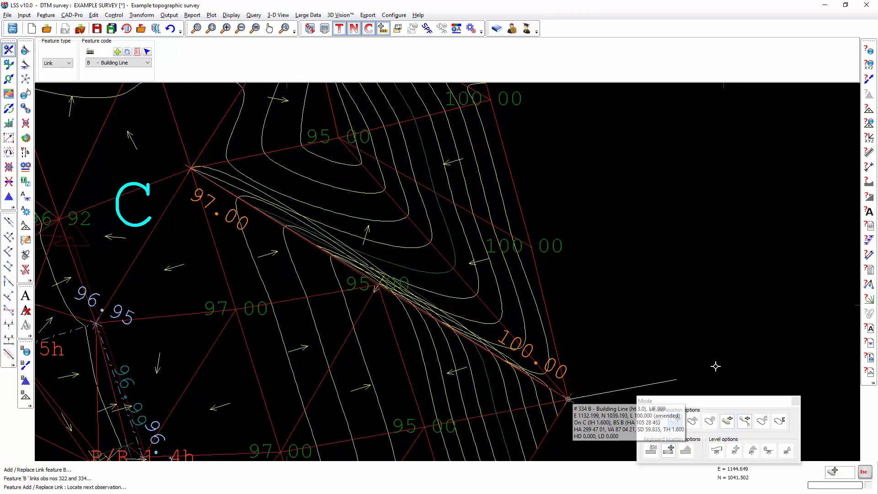
# Recheck the query section between points 322 and 334, then close the profile
pyautogui.click(868, 183)
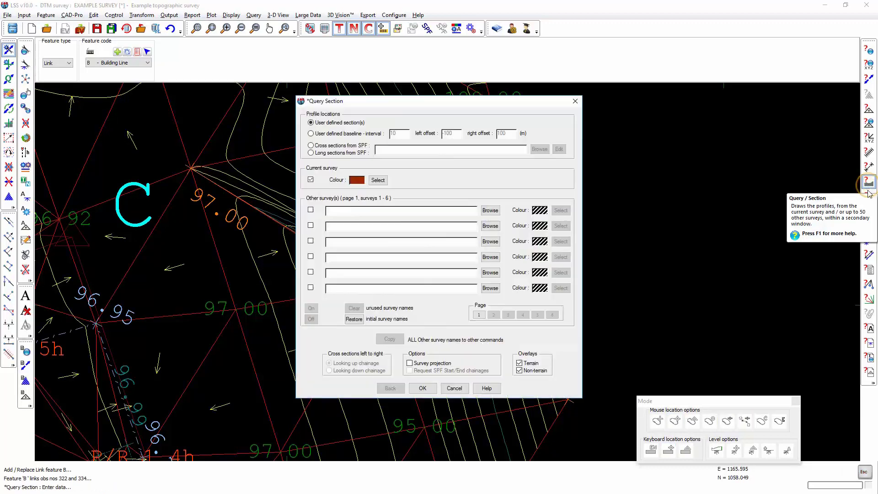
pyautogui.click(421, 387)
pyautogui.click(191, 167)
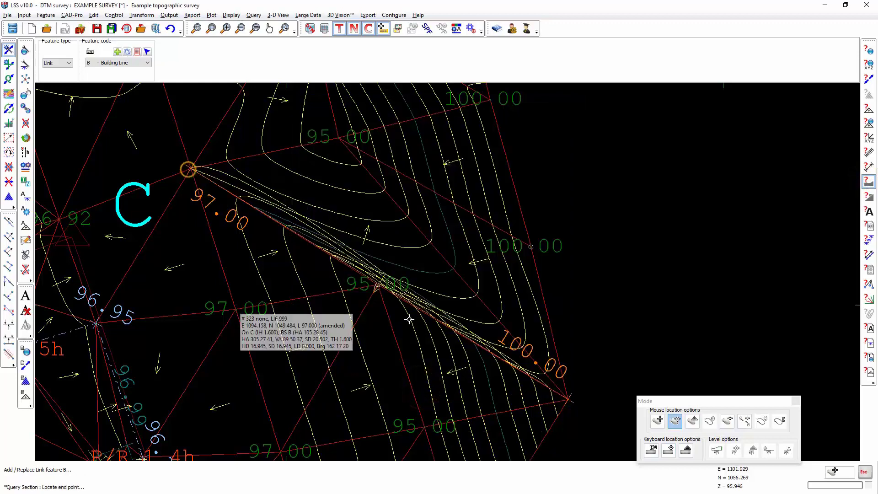
pyautogui.click(568, 400)
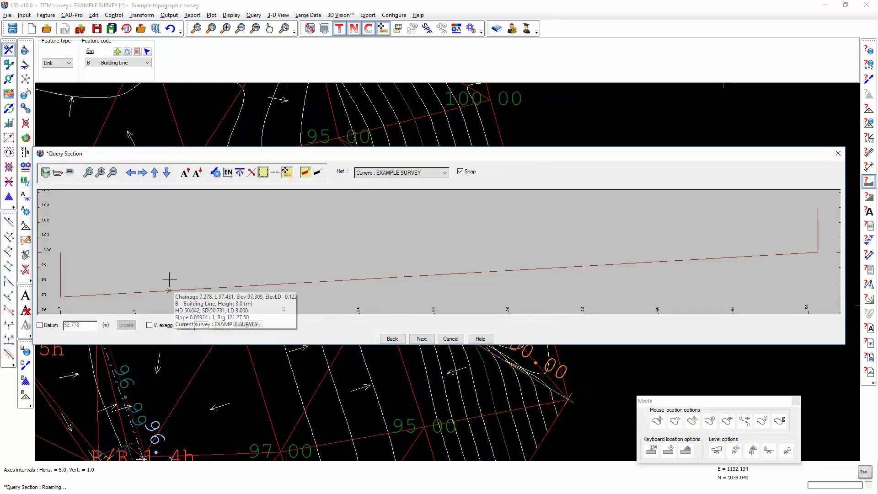
pyautogui.click(450, 339)
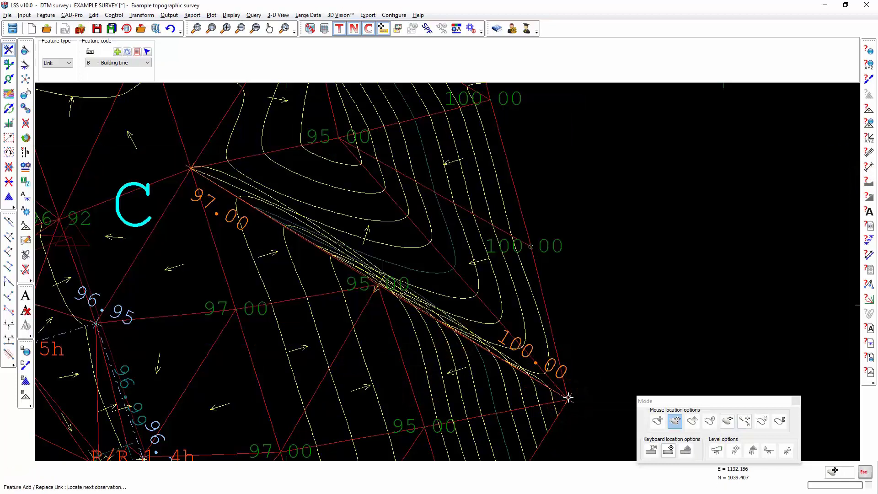
# Undo the Building Line link and start a new NT link feature named 'Non Terrain Link'
pyautogui.hotkey('ctrl', 'z')
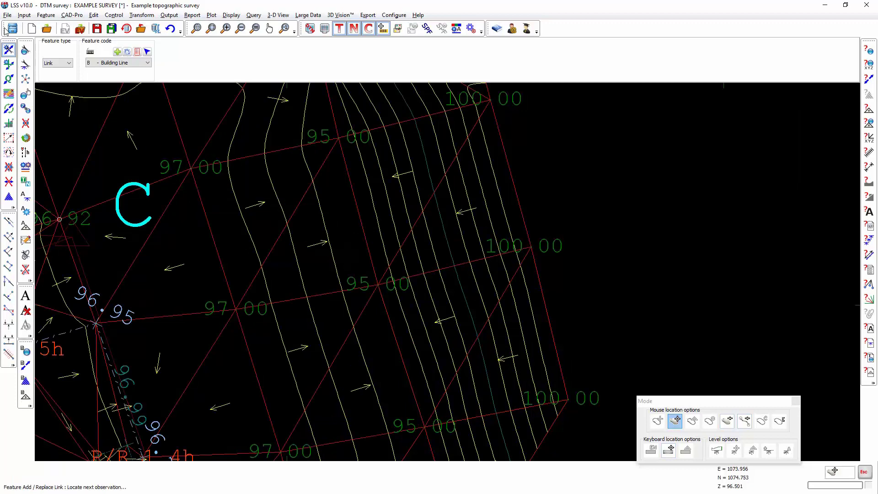
pyautogui.click(241, 73)
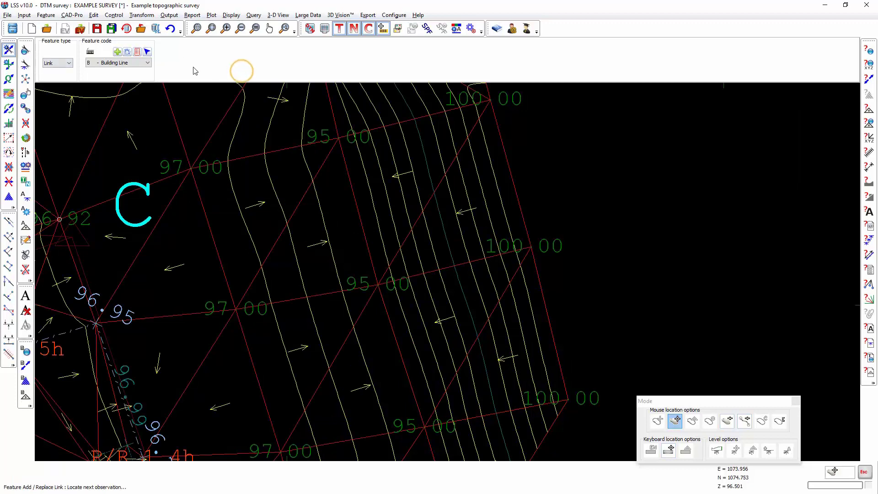
pyautogui.click(117, 52)
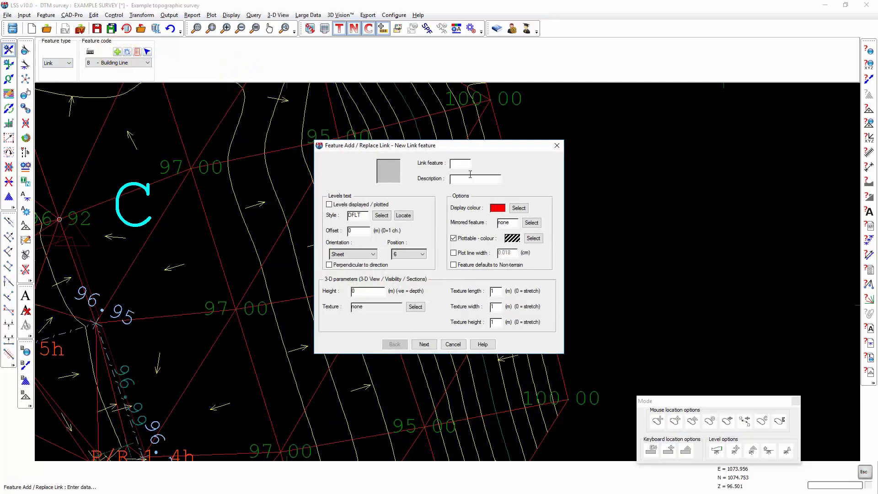
pyautogui.click(462, 164)
pyautogui.click(463, 163)
pyautogui.write('Non Terrain Link')
# Make the NT feature cyan and default it to non-terrain
pyautogui.click(519, 208)
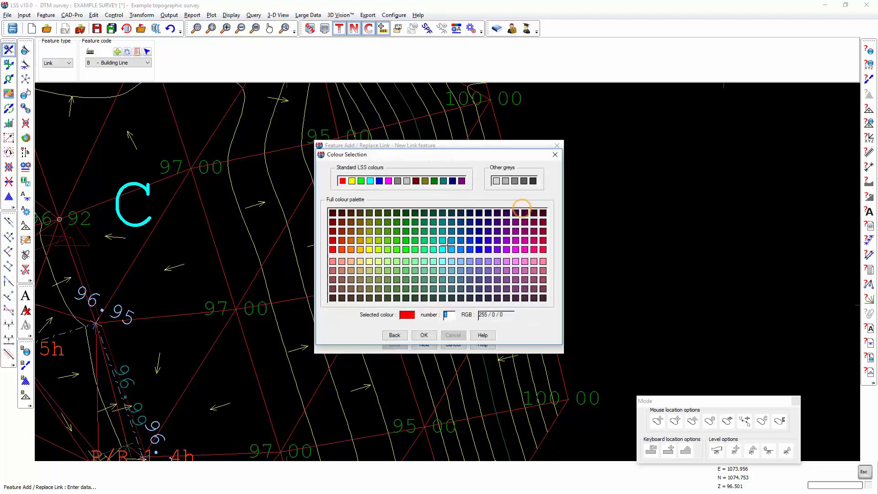
pyautogui.click(524, 210)
pyautogui.click(424, 336)
pyautogui.click(453, 264)
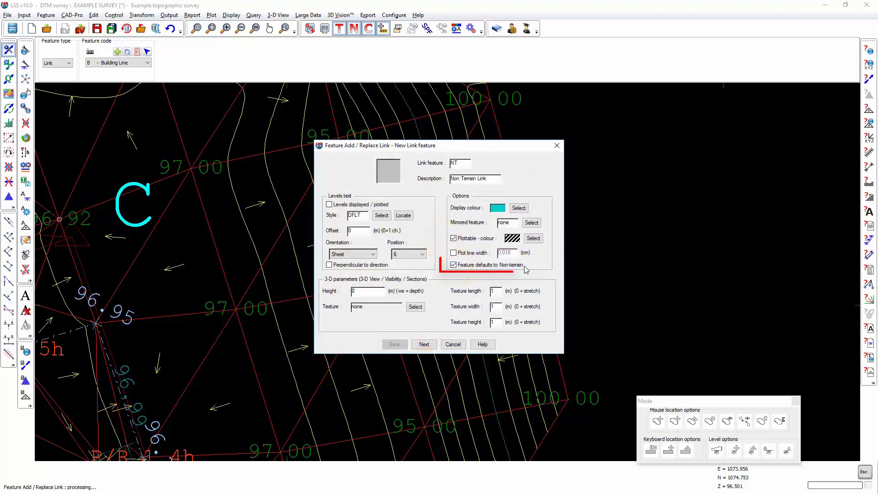
pyautogui.click(425, 345)
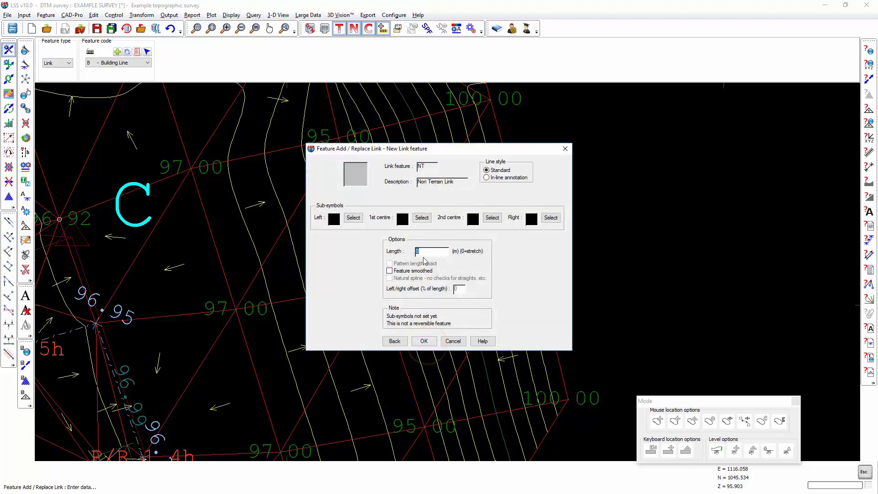
# Give the NT feature dashed centre symbol 11 with a pattern length of 2
pyautogui.click(424, 220)
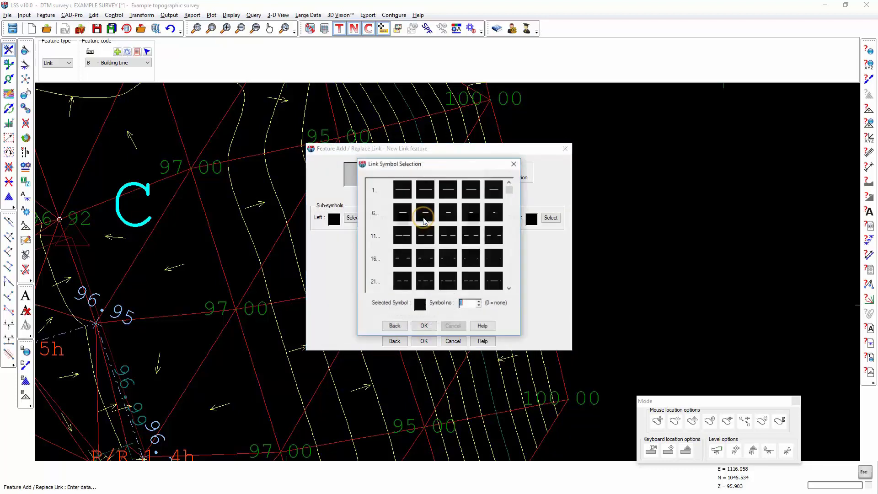
pyautogui.click(402, 235)
pyautogui.click(423, 325)
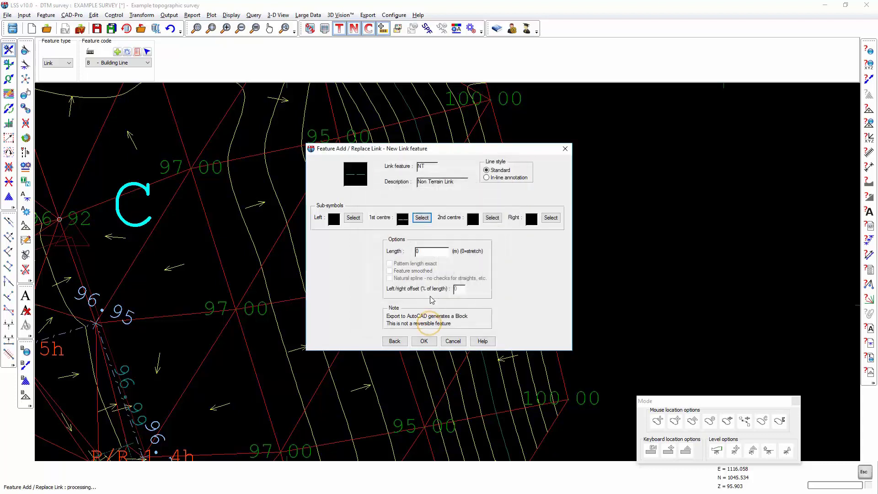
pyautogui.doubleClick(429, 251)
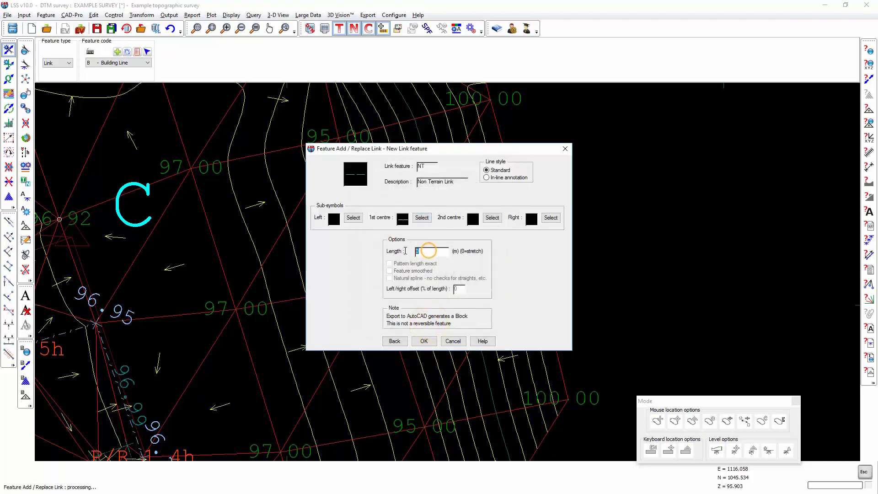
# Accept the NT feature and draw a Non Terrain Link from point 322 to point 334
pyautogui.click(423, 341)
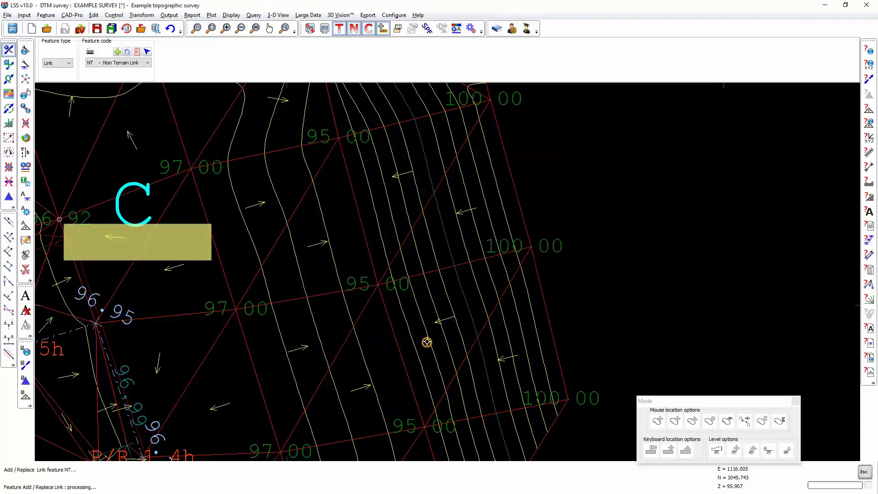
pyautogui.click(461, 335)
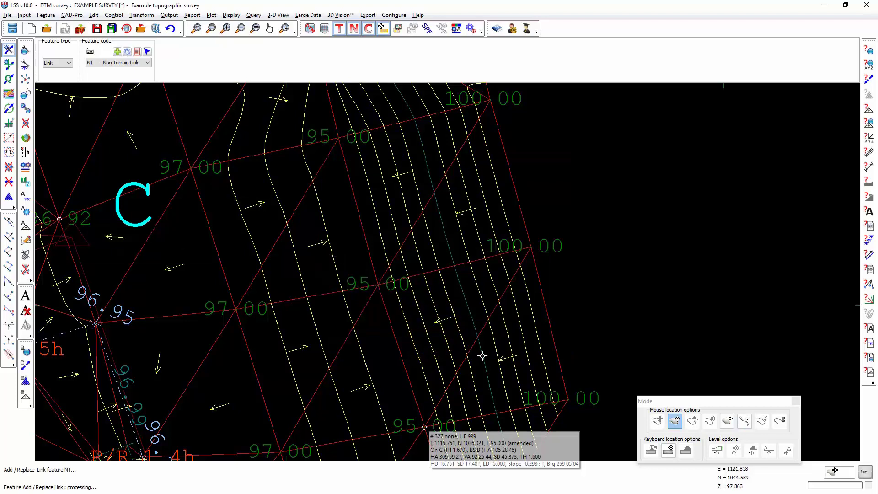
pyautogui.click(566, 399)
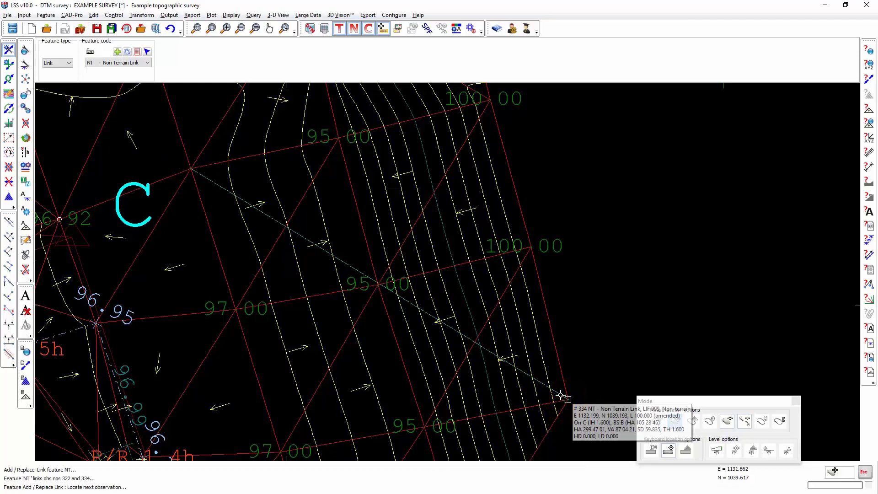
# Inspect the NT link up close, then undo it
pyautogui.scroll(1, 437, 361)
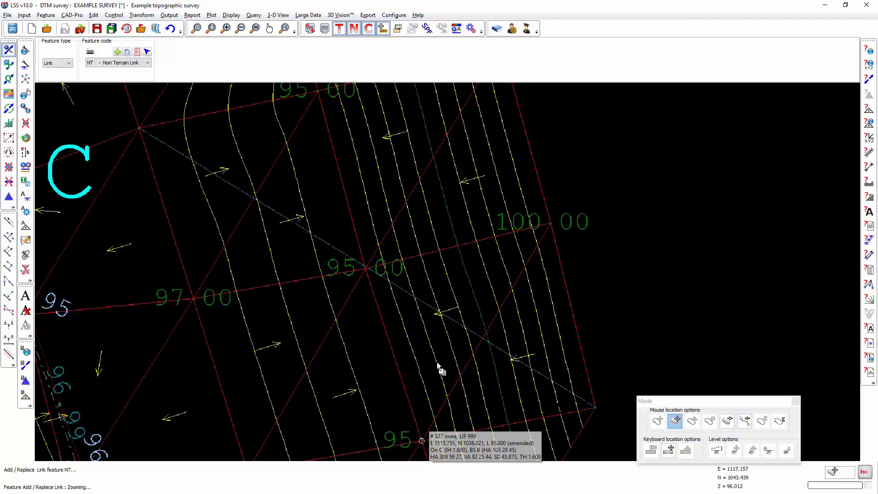
pyautogui.scroll(-1, 430, 352)
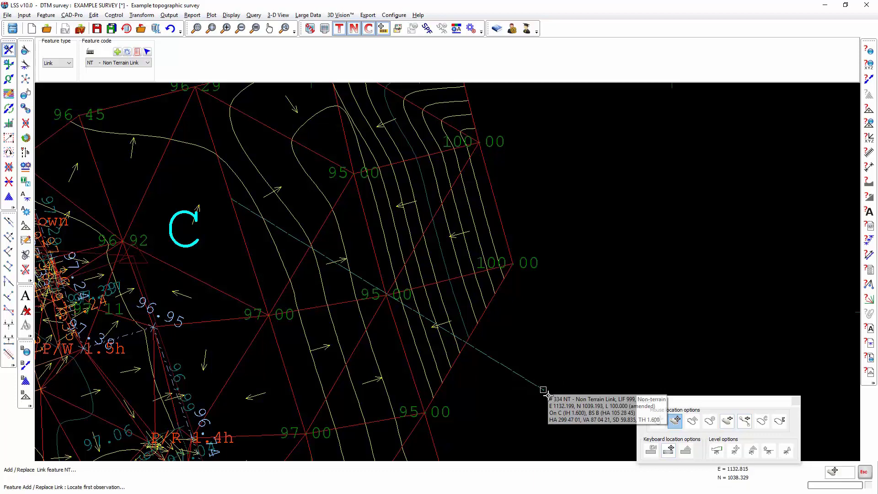
pyautogui.scroll(-2, 443, 349)
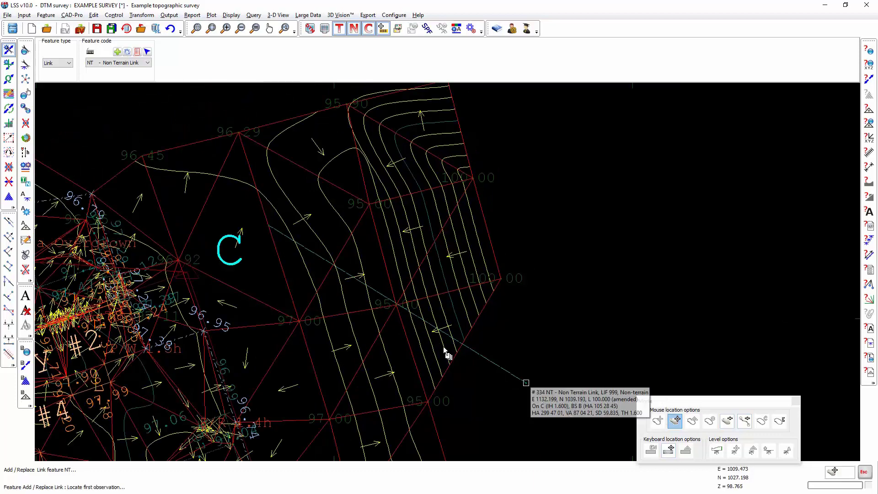
pyautogui.scroll(2, 441, 344)
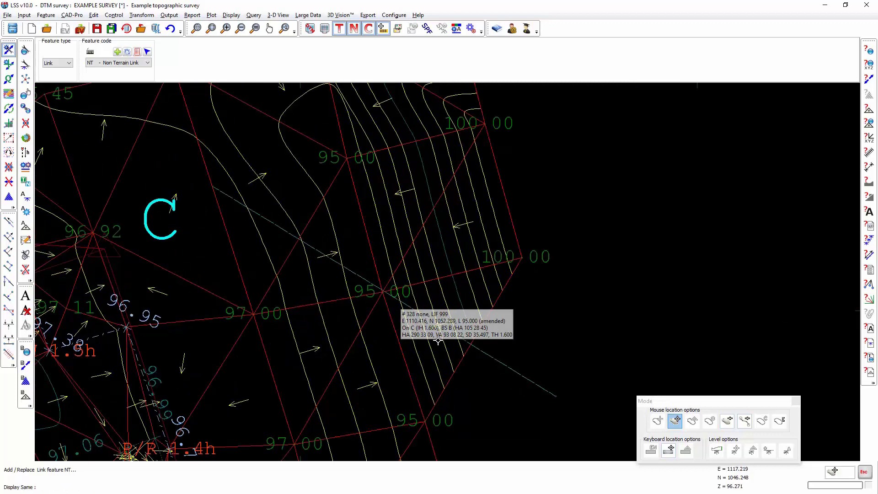
pyautogui.hotkey('ctrl', 'z')
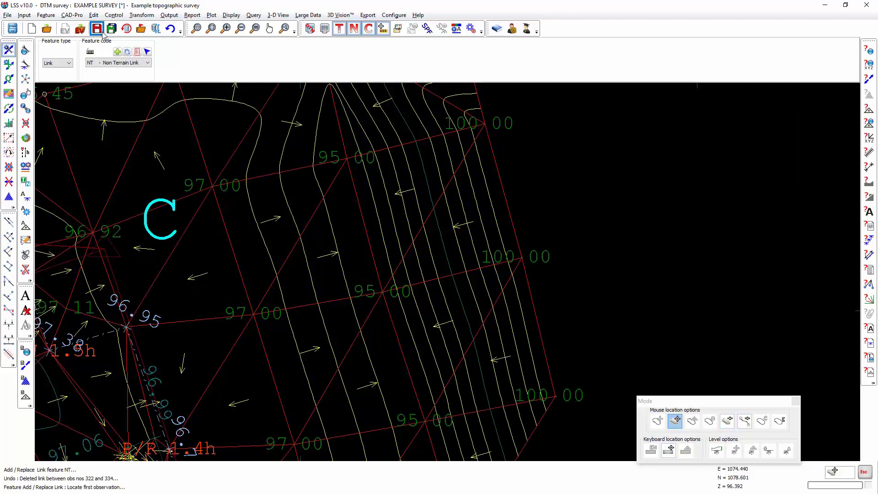
# Create a Feature Profile Building Line through points 322, 334 and 333
pyautogui.click(46, 15)
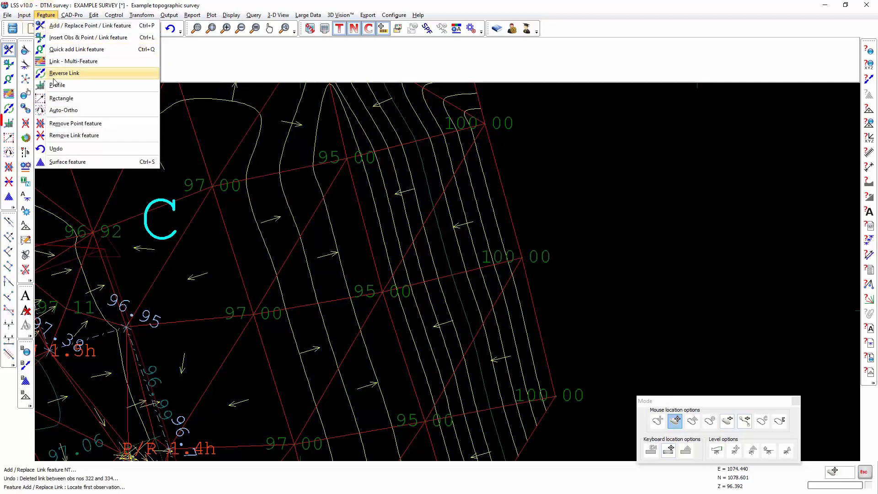
pyautogui.click(56, 86)
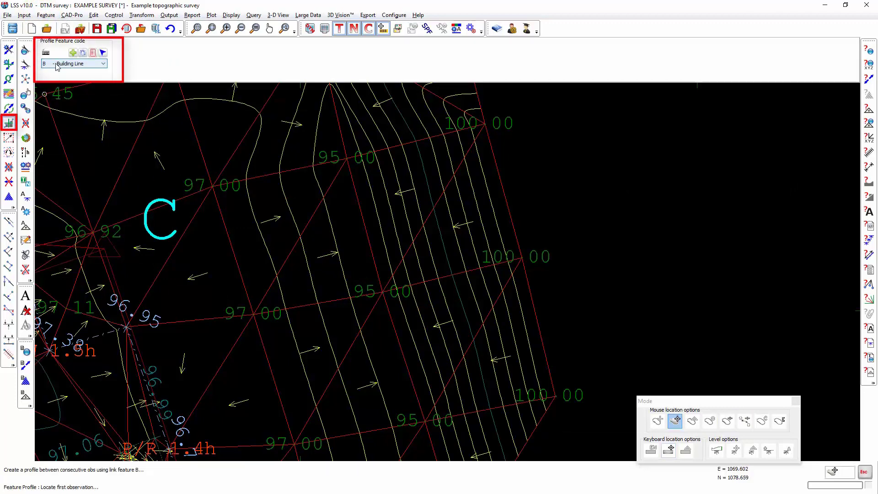
pyautogui.moveTo(213, 186)
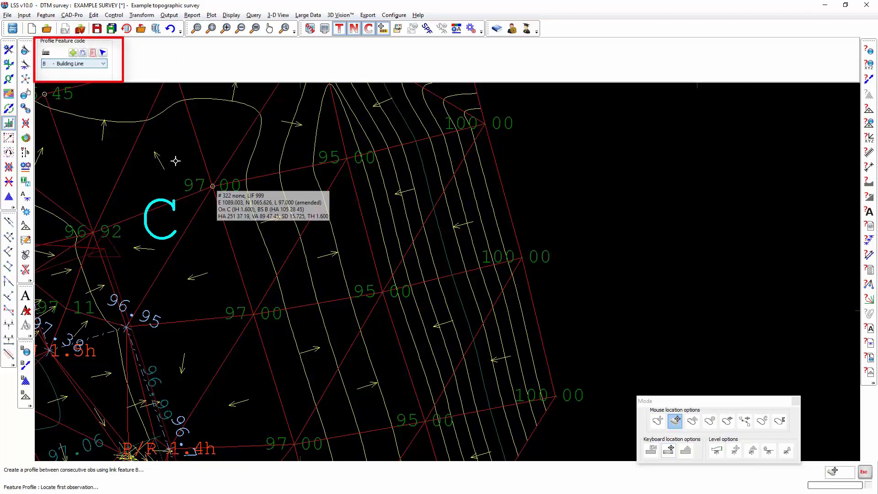
pyautogui.click(213, 187)
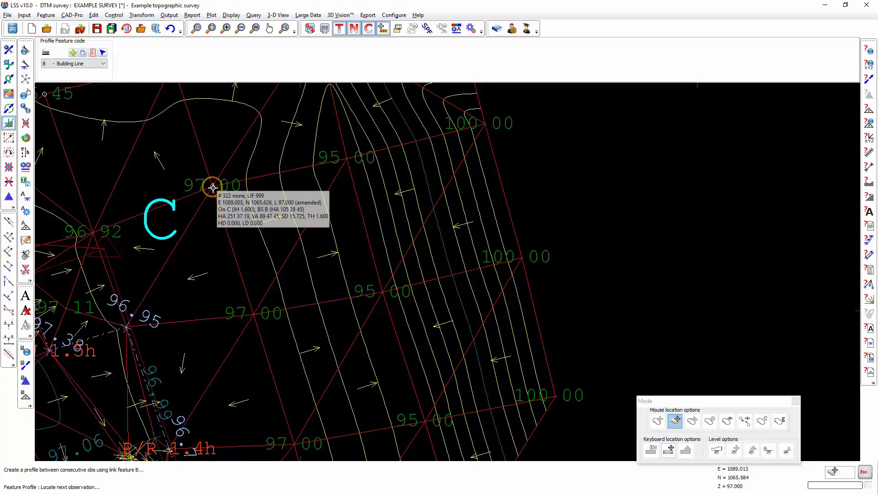
pyautogui.click(554, 398)
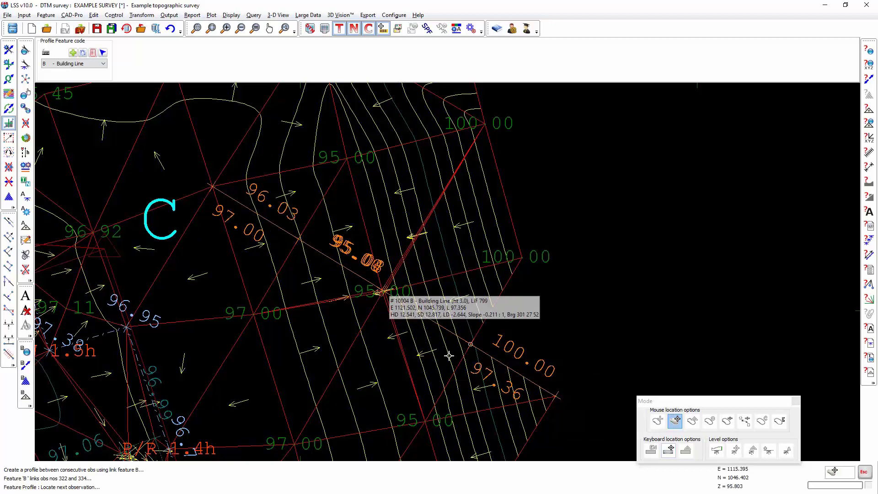
pyautogui.click(523, 256)
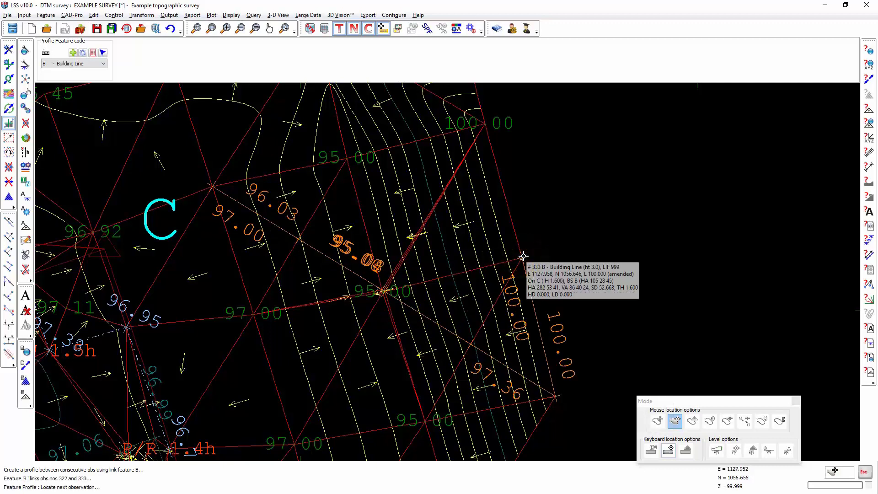
pyautogui.rightClick(523, 256)
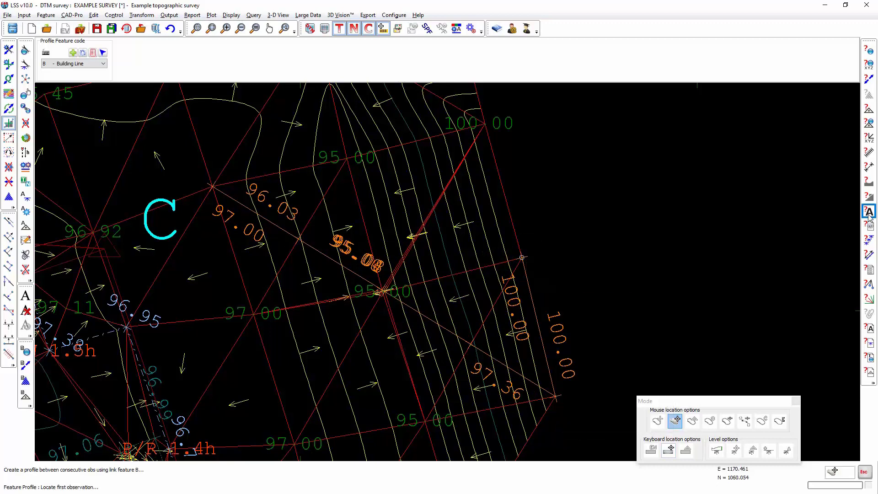
# Plot a query section from point 322 to point 334 along the Building Line
pyautogui.click(869, 182)
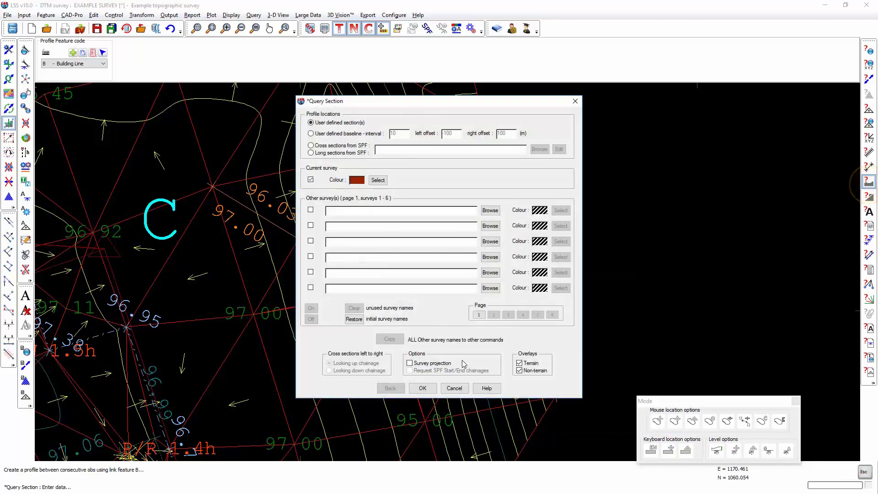
pyautogui.click(423, 388)
pyautogui.click(213, 186)
pyautogui.click(531, 405)
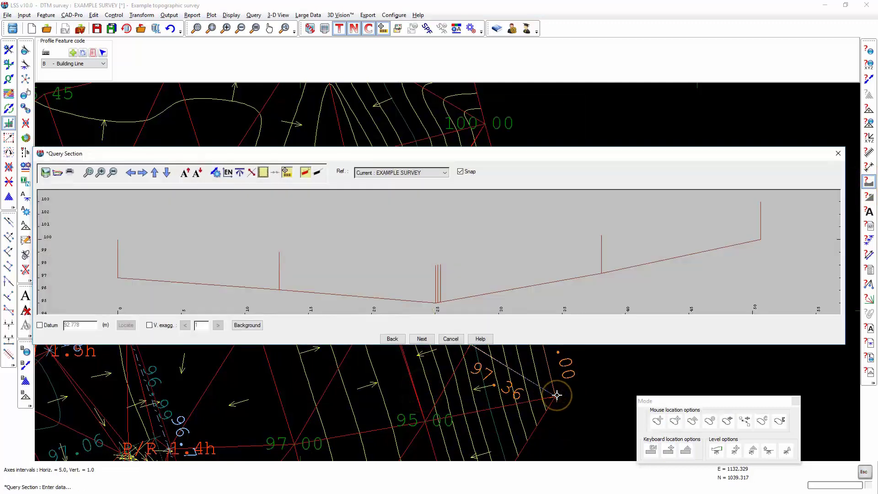